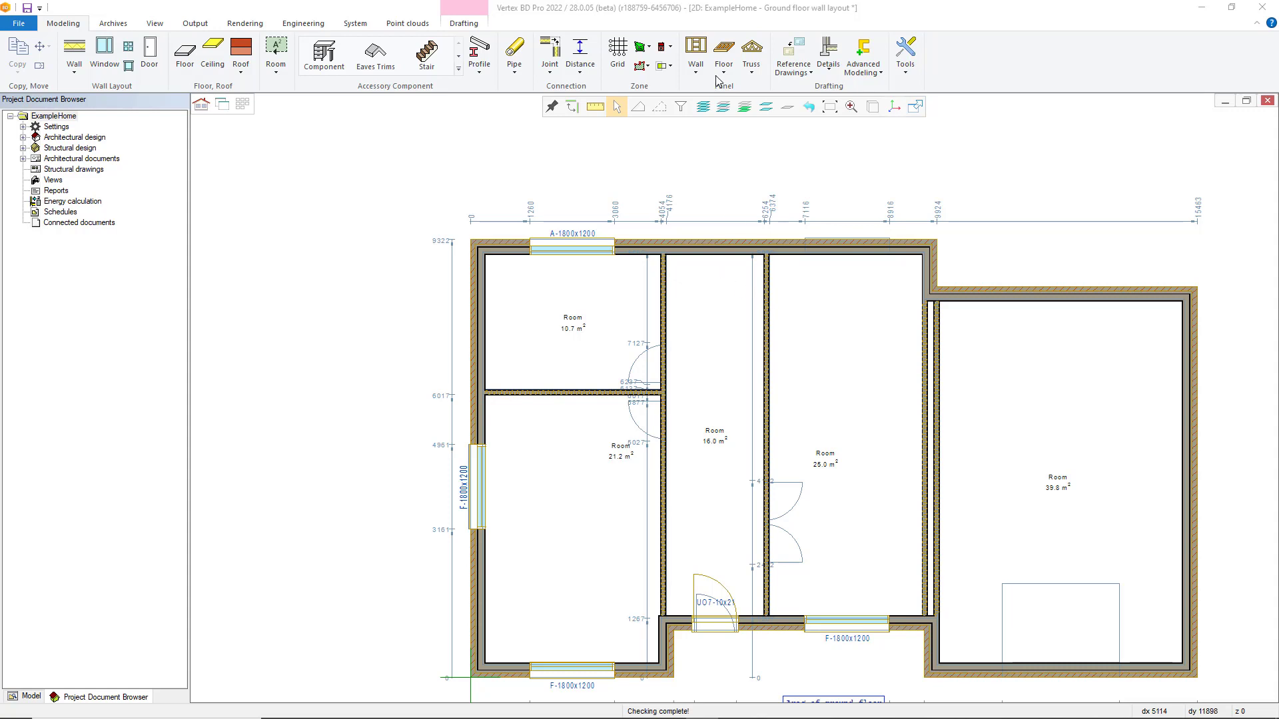
Place a custom panel break at the chosen point on the top wall of the 16.0 m² room.
left_click(692, 67)
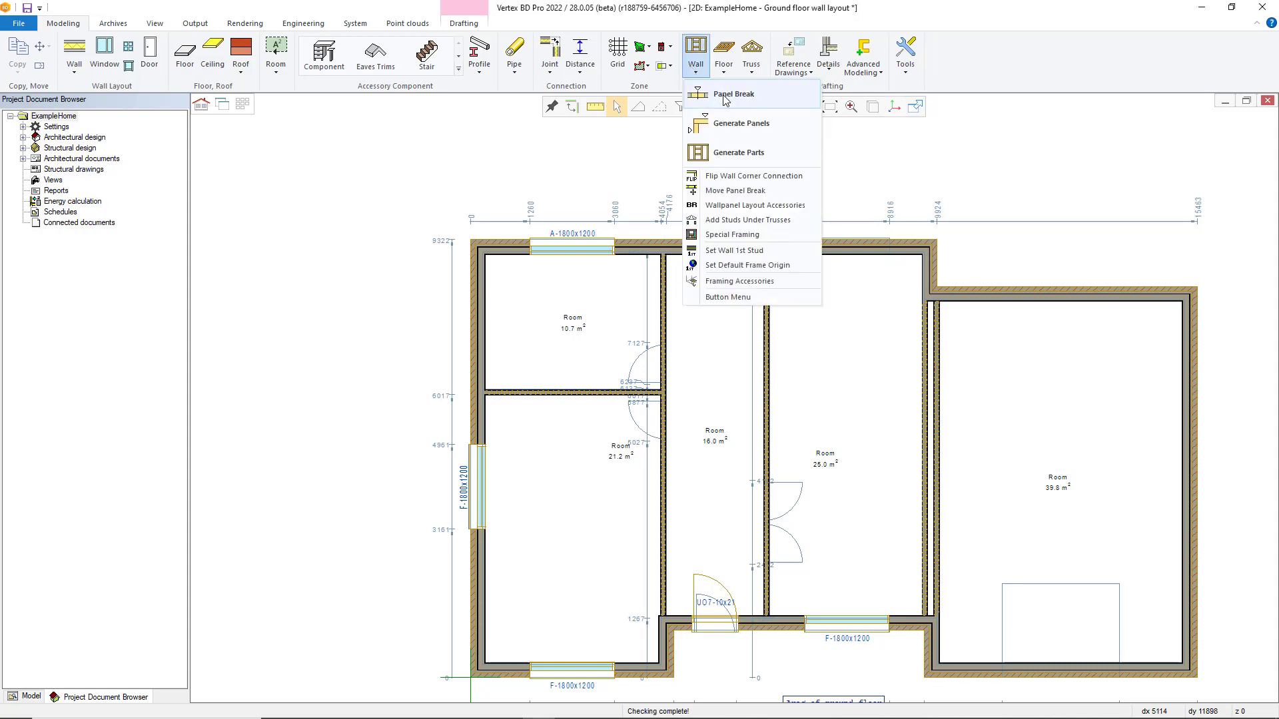
left_click(785, 99)
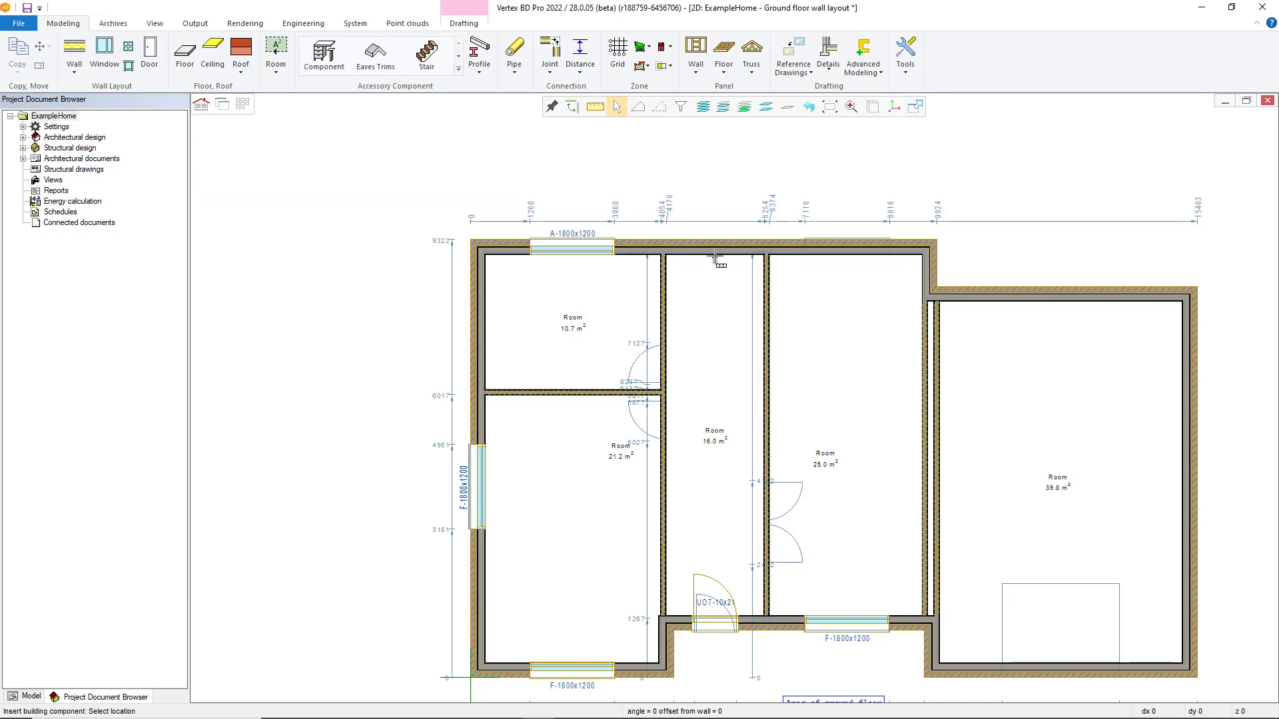
right_click(717, 335)
left_click(741, 377)
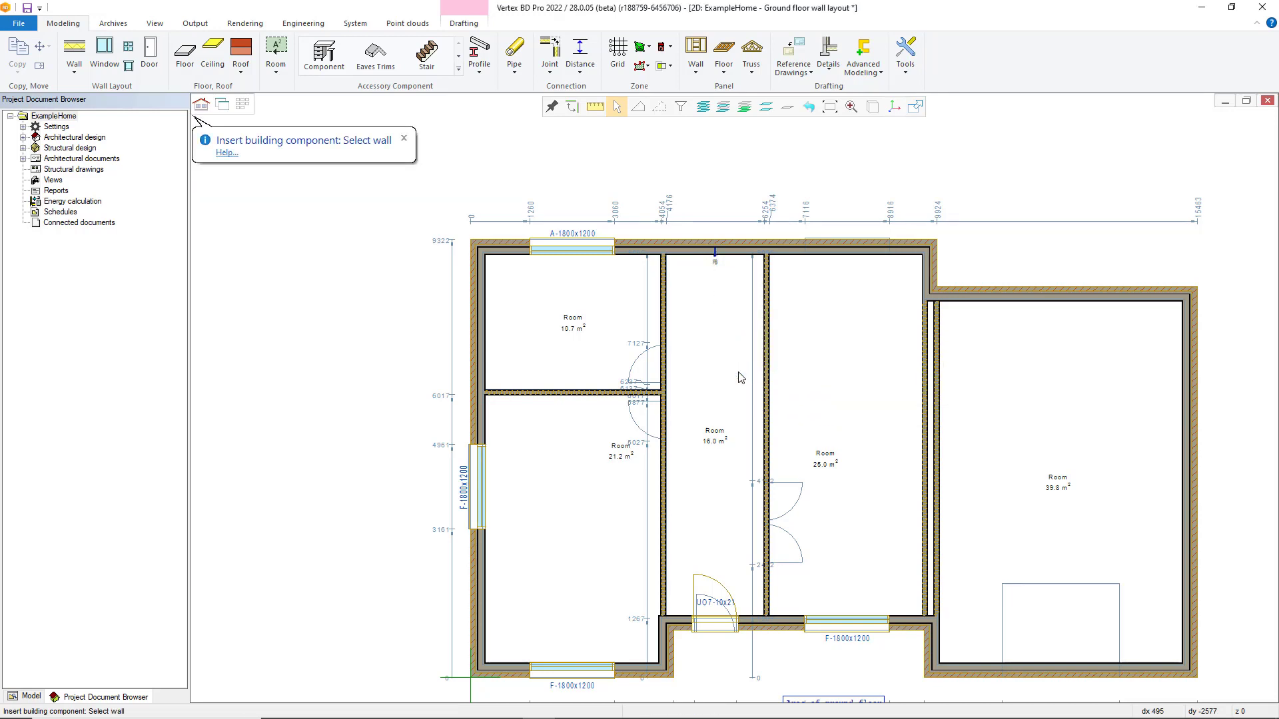
right_click(702, 313)
left_click(729, 349)
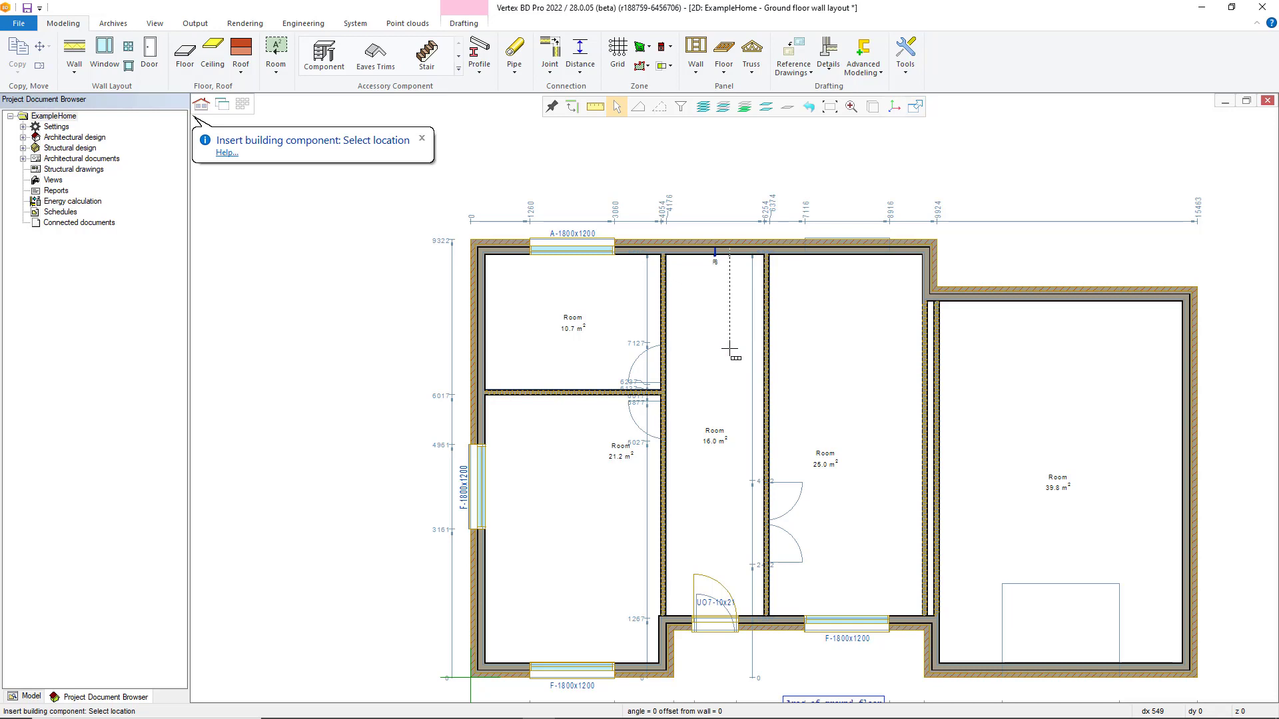
right_click(729, 349)
left_click(754, 417)
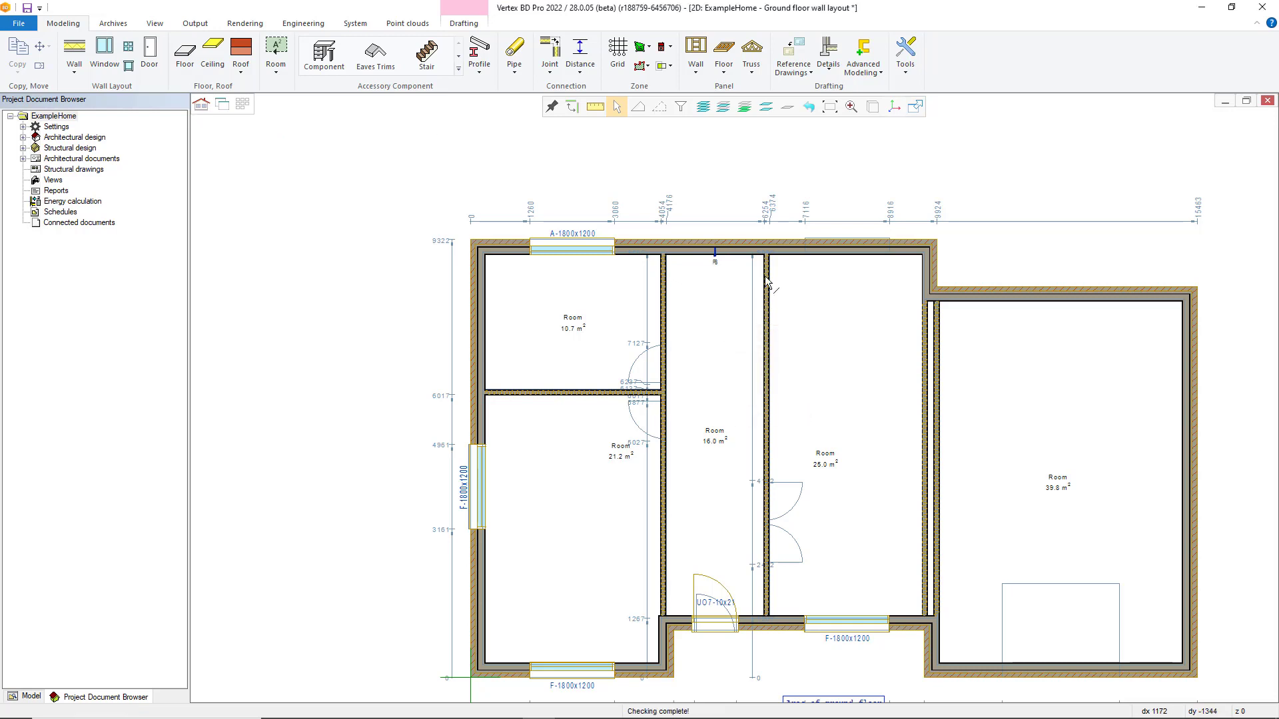
Run Generate Panels on the top wall and centre the Wall panelizing settings dialog over the plan.
left_click(743, 244)
right_click(743, 244)
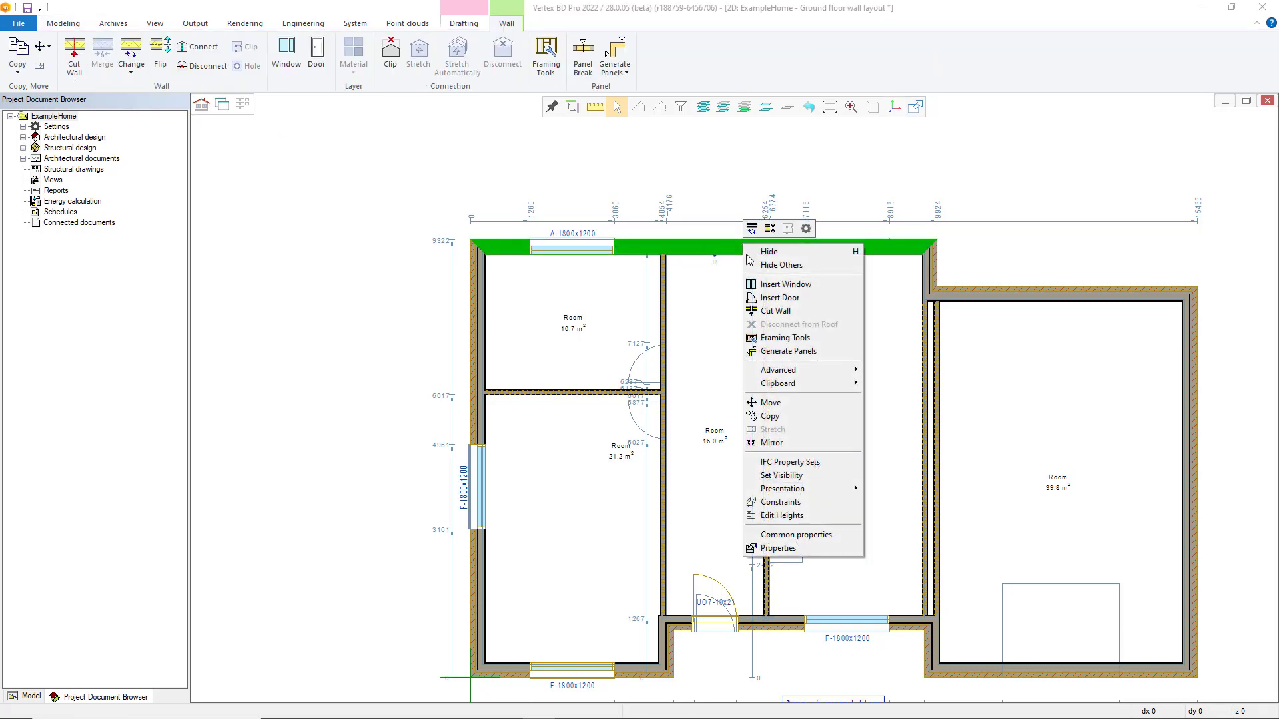
left_click(788, 350)
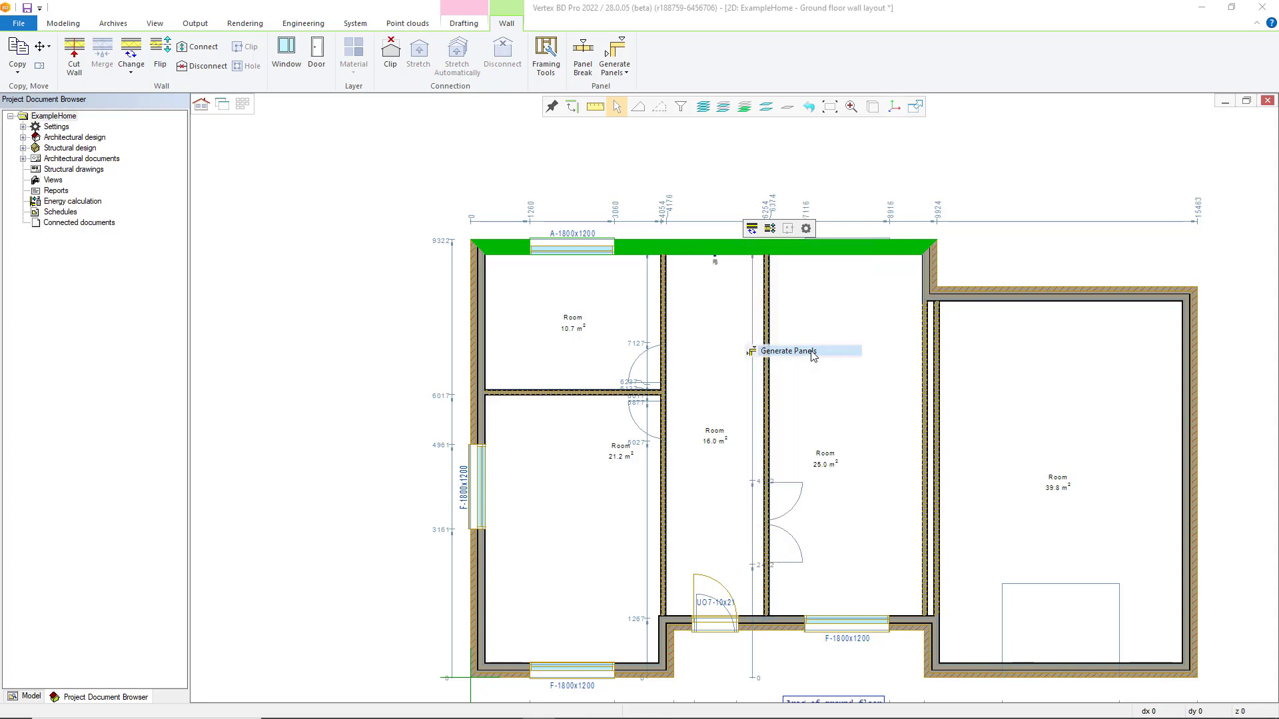
mouse_move(475, 112)
left_mouse_down()
mouse_move(775, 336)
mouse_move(671, 275)
left_mouse_up()
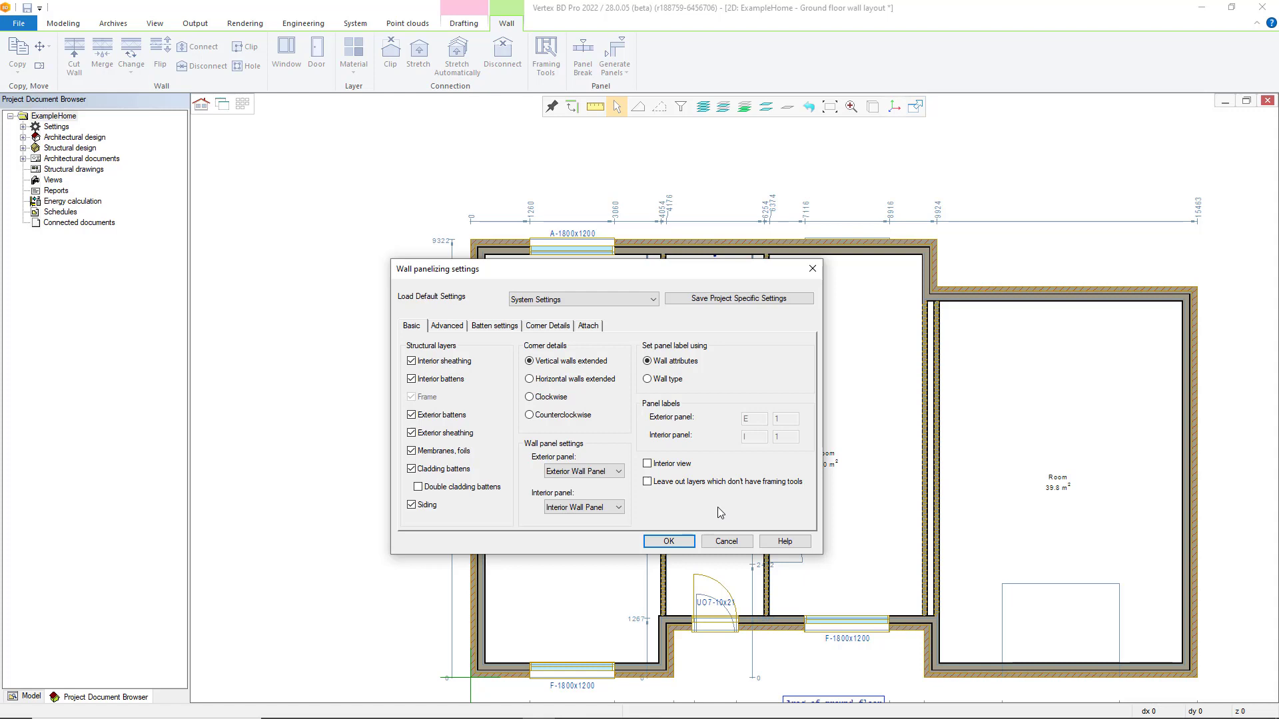
Review the Advanced and Batten panelizing options, then accept them to panelize the top wall.
left_click(451, 328)
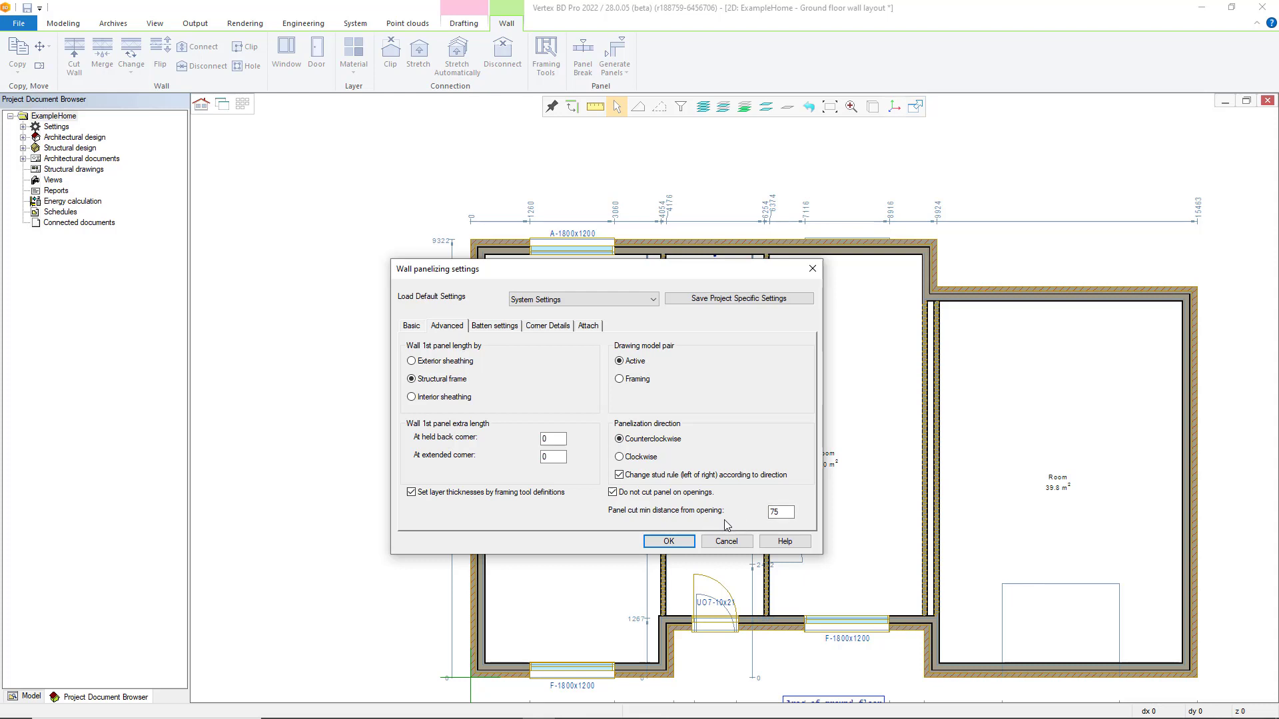
left_click(485, 327)
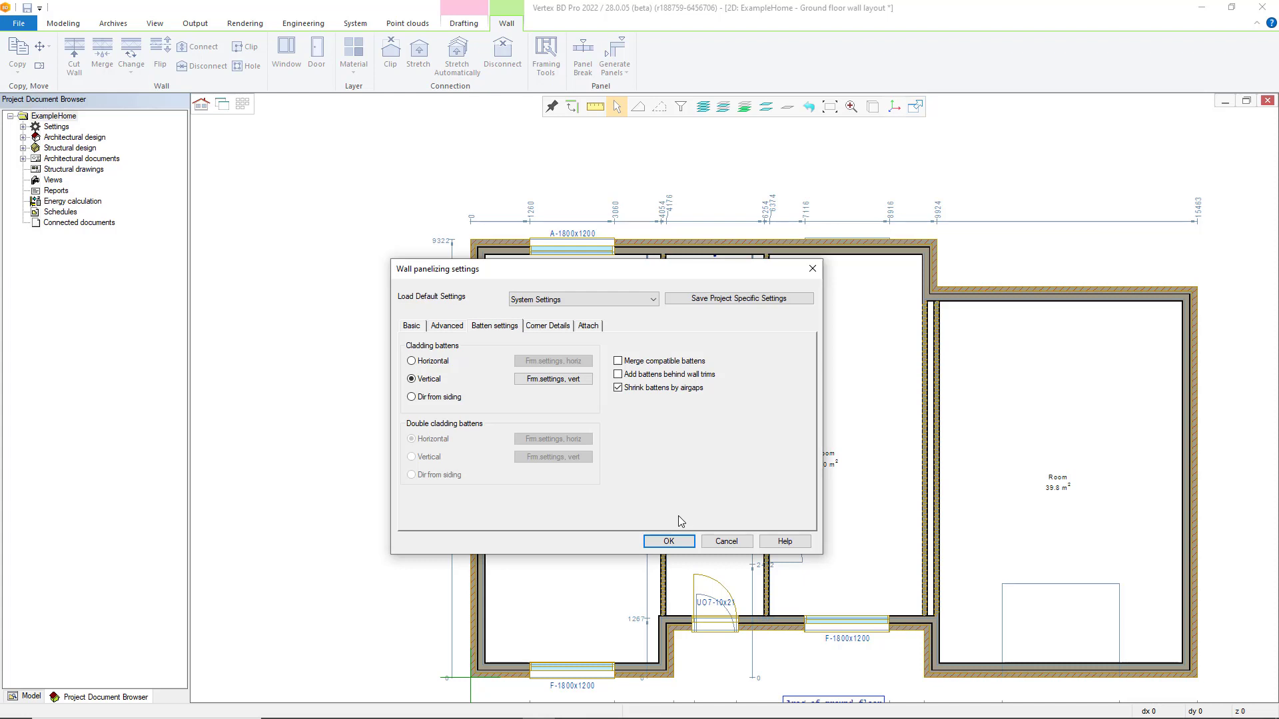
left_click(668, 541)
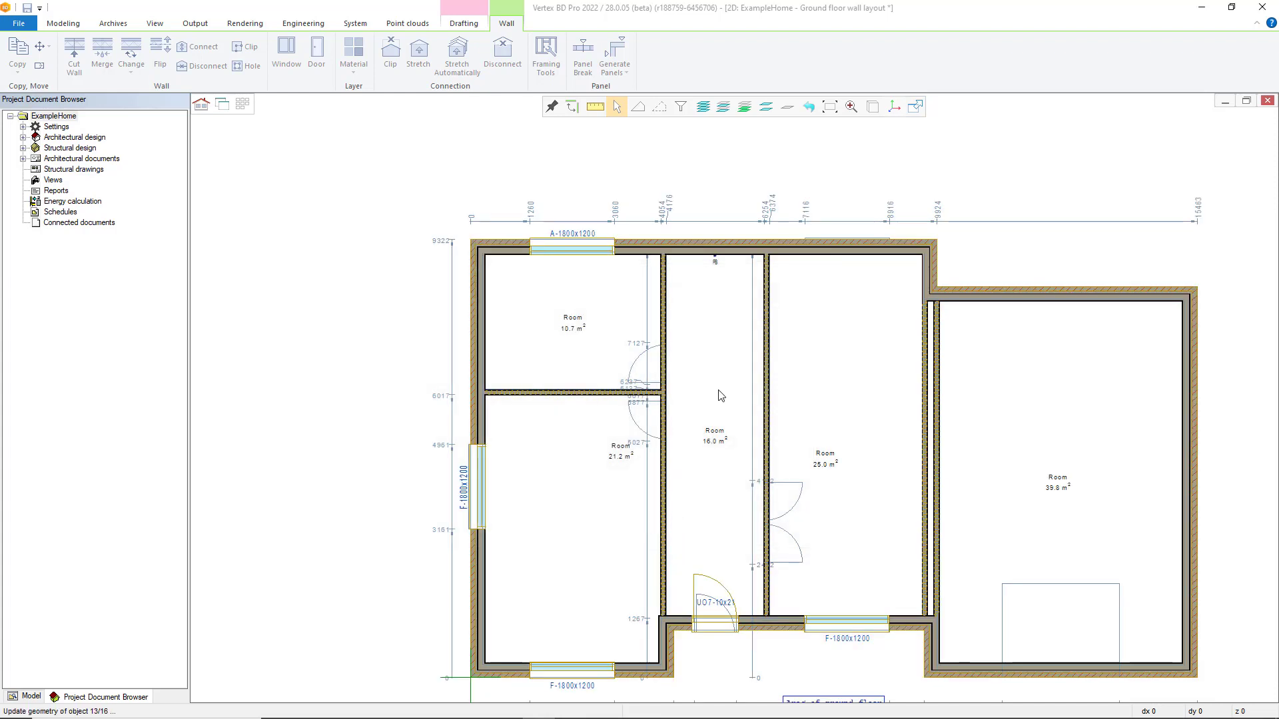
Flip the corner connection on the top edge of wall panel GE2 via Move edges.
key("Escape")
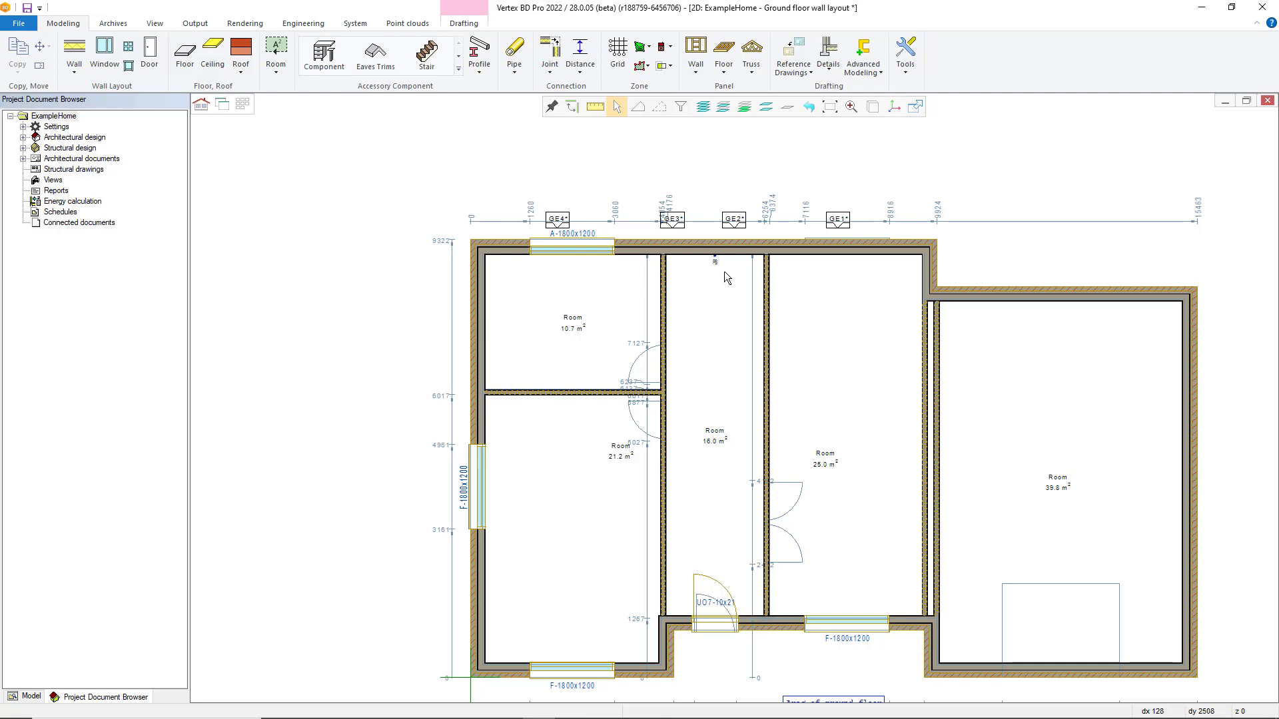
left_click(733, 220)
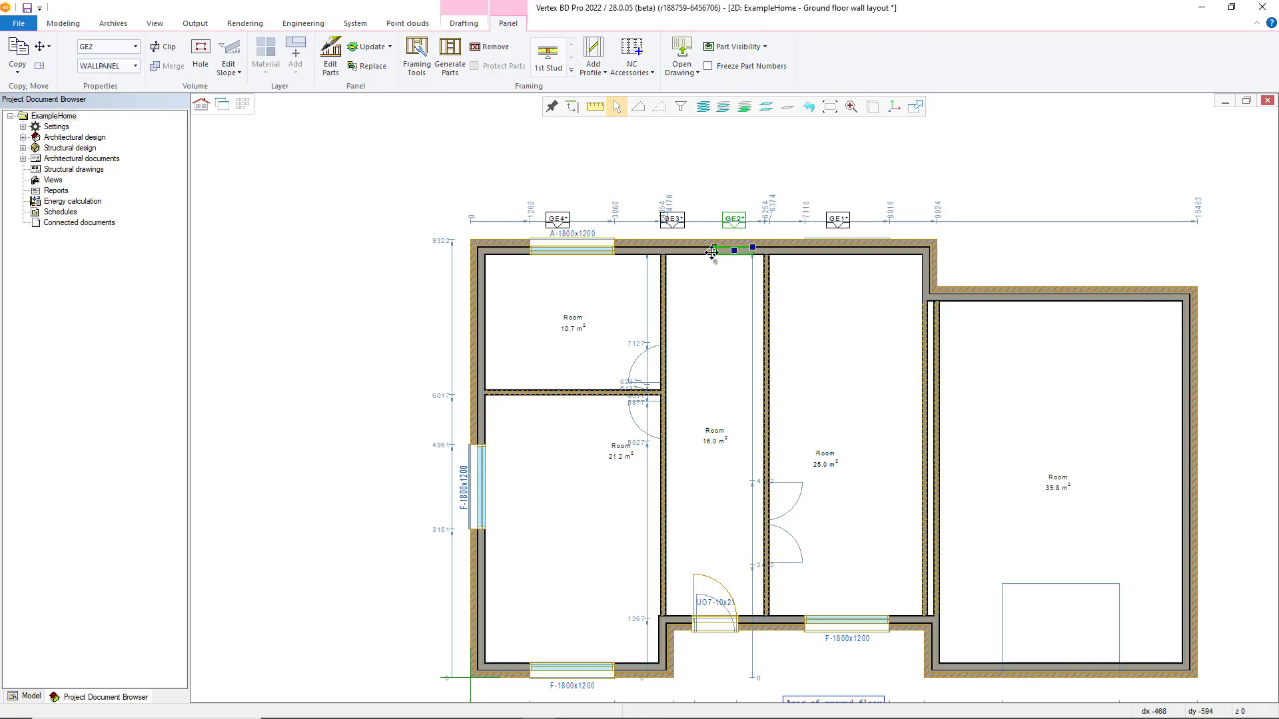
left_click(714, 248)
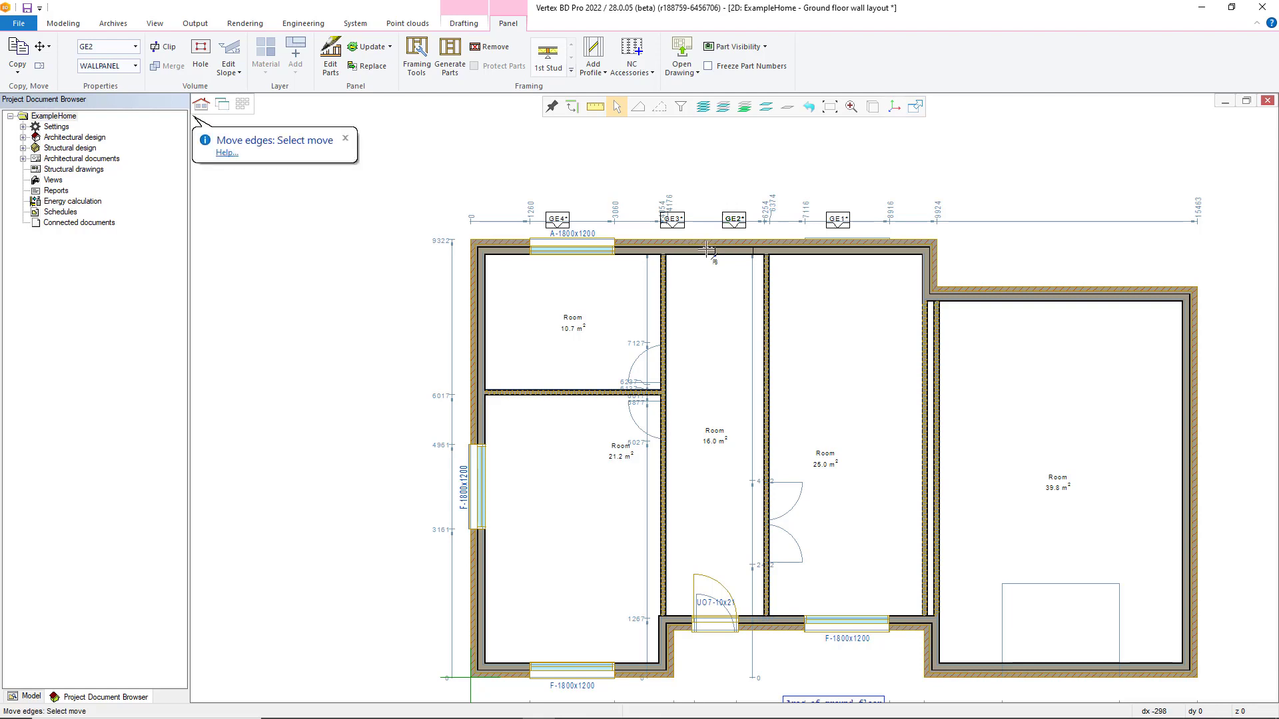
left_click(690, 256)
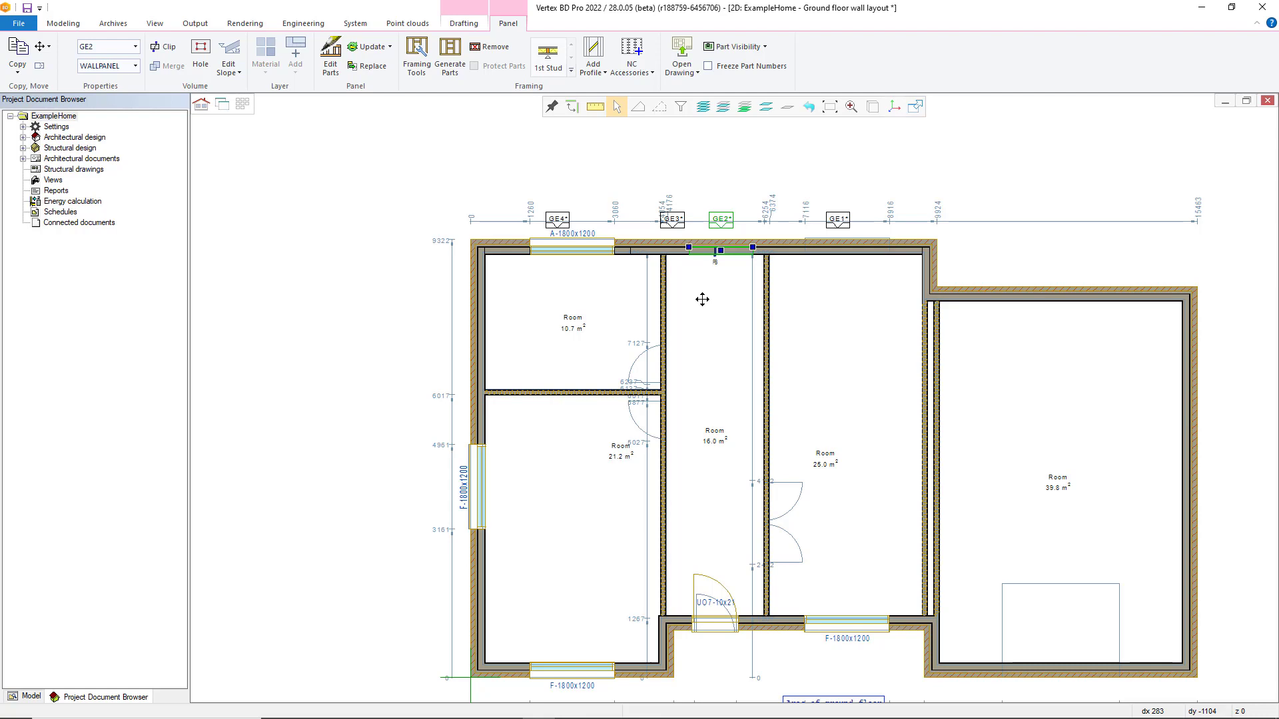
left_click(752, 247)
left_click(758, 248)
right_click(756, 248)
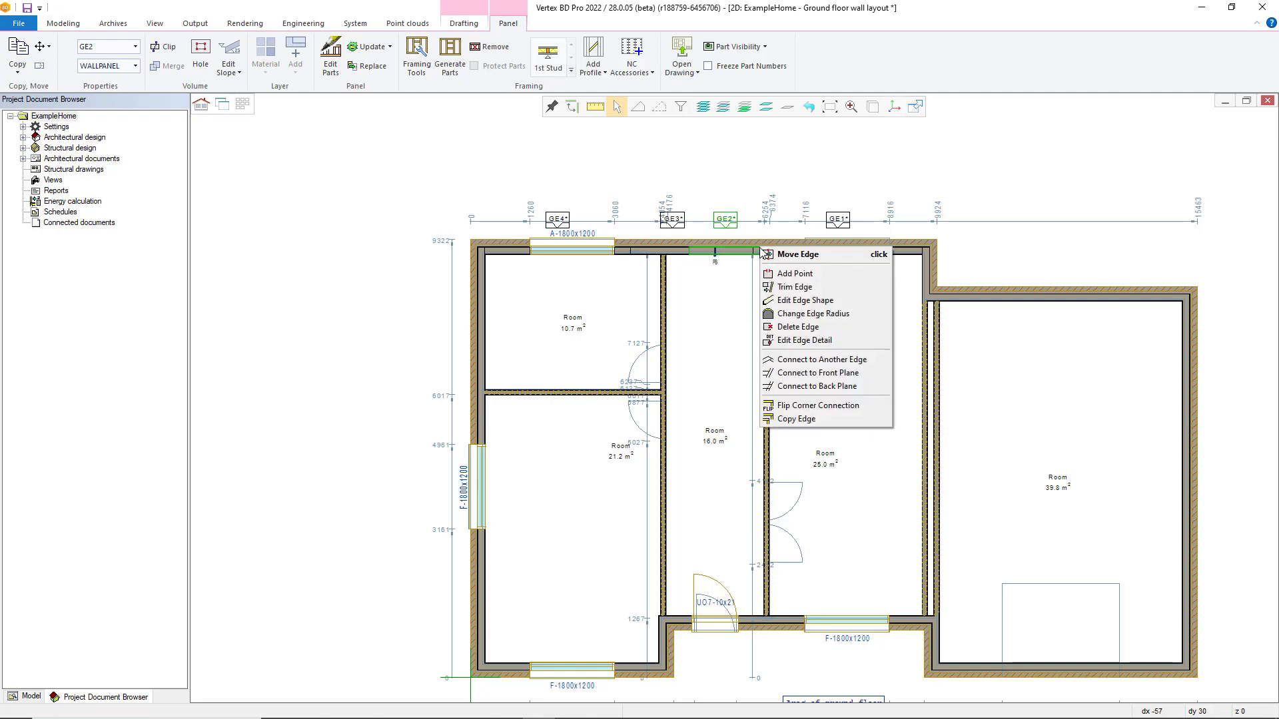
left_click(850, 409)
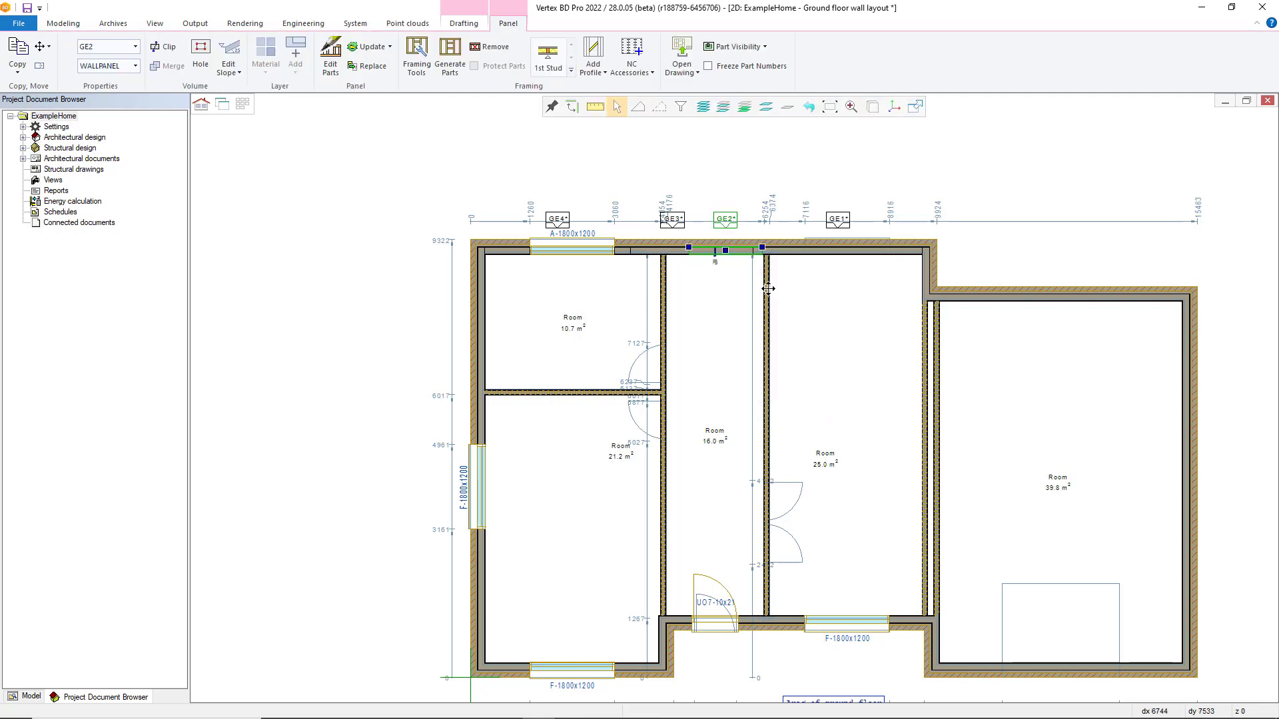
Cut panel GE2 by a point to create a new panel GE5.
right_click(738, 251)
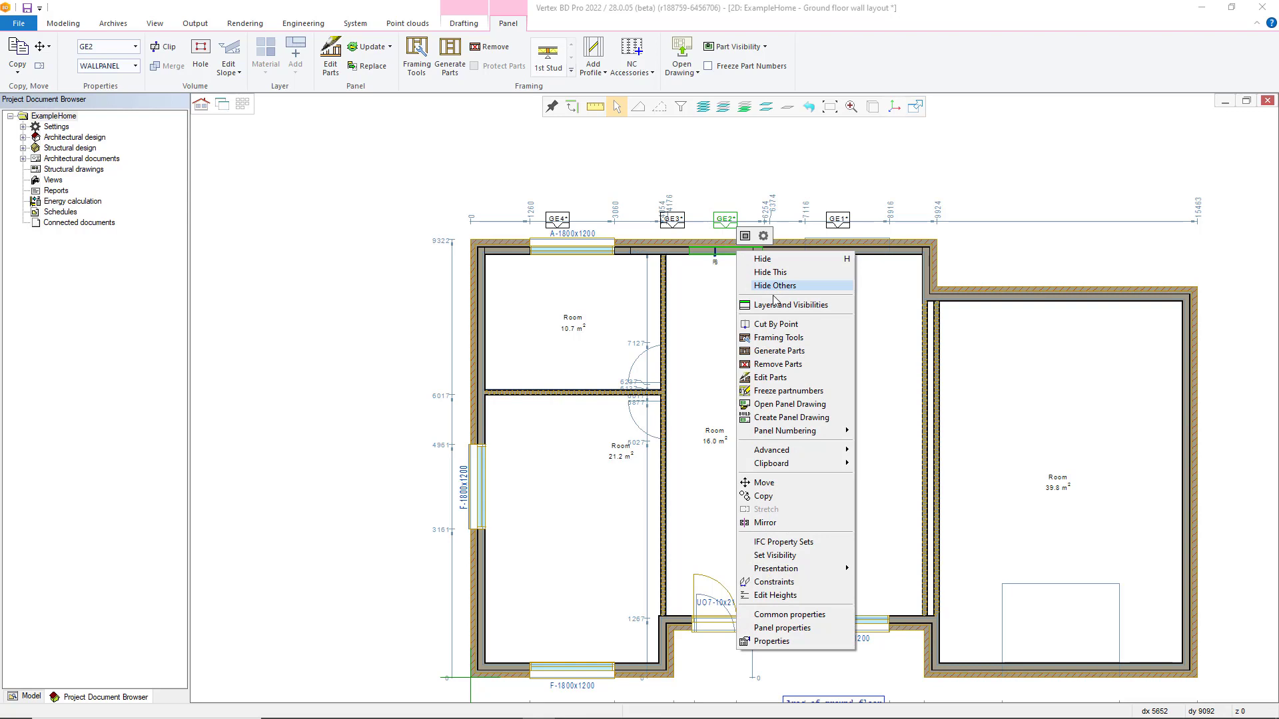
left_click(776, 325)
left_click(724, 254)
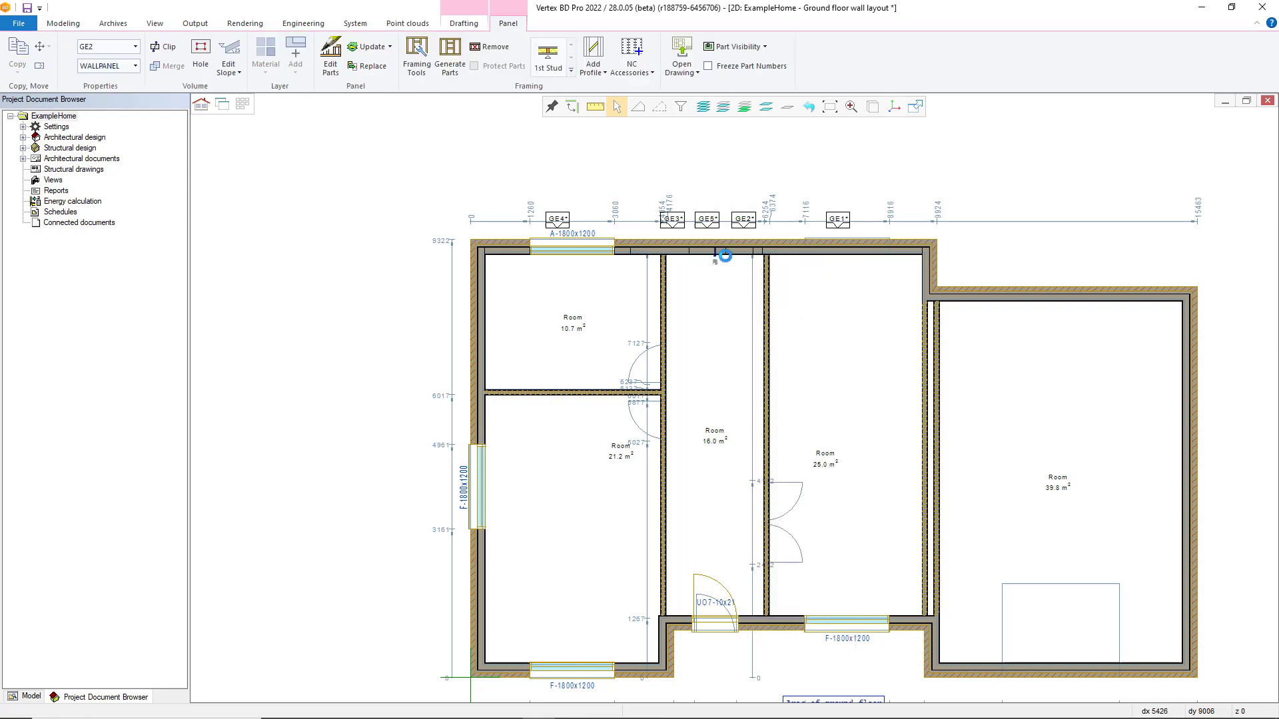
Generate framing parts for panels GE1 and GE2.
left_click(838, 220)
left_click(742, 222, "ctrl")
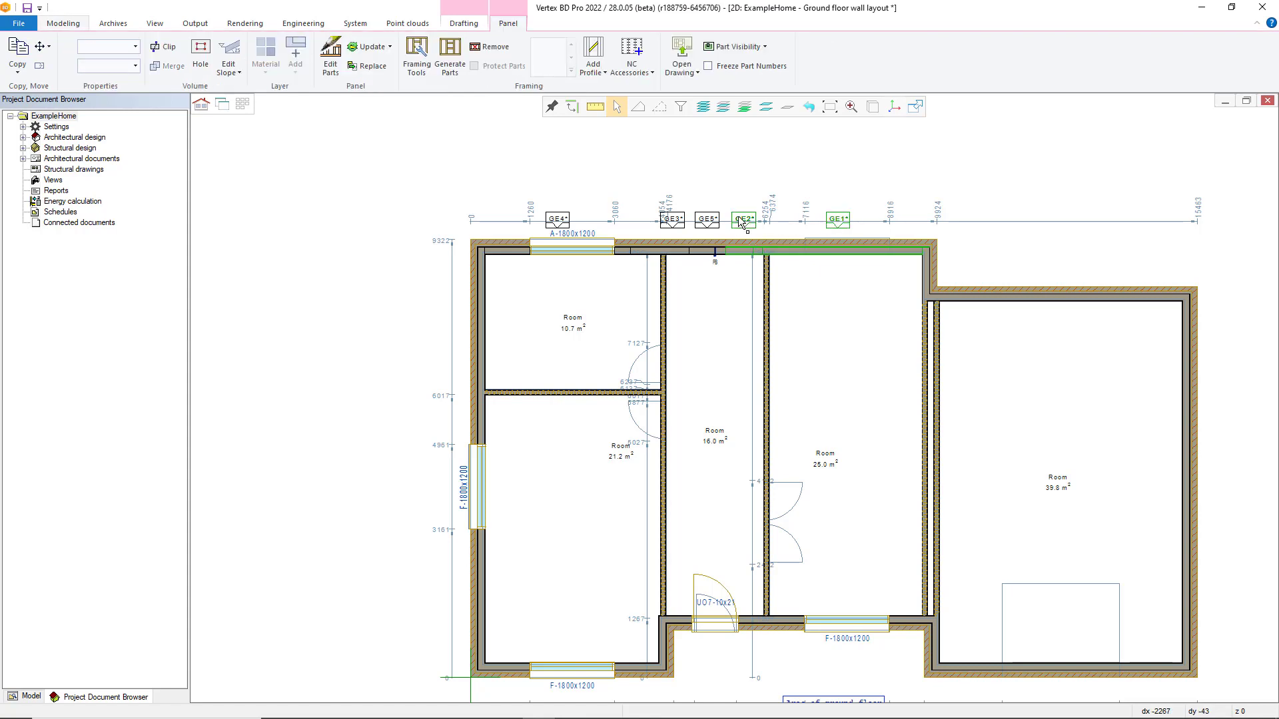
right_click(843, 223)
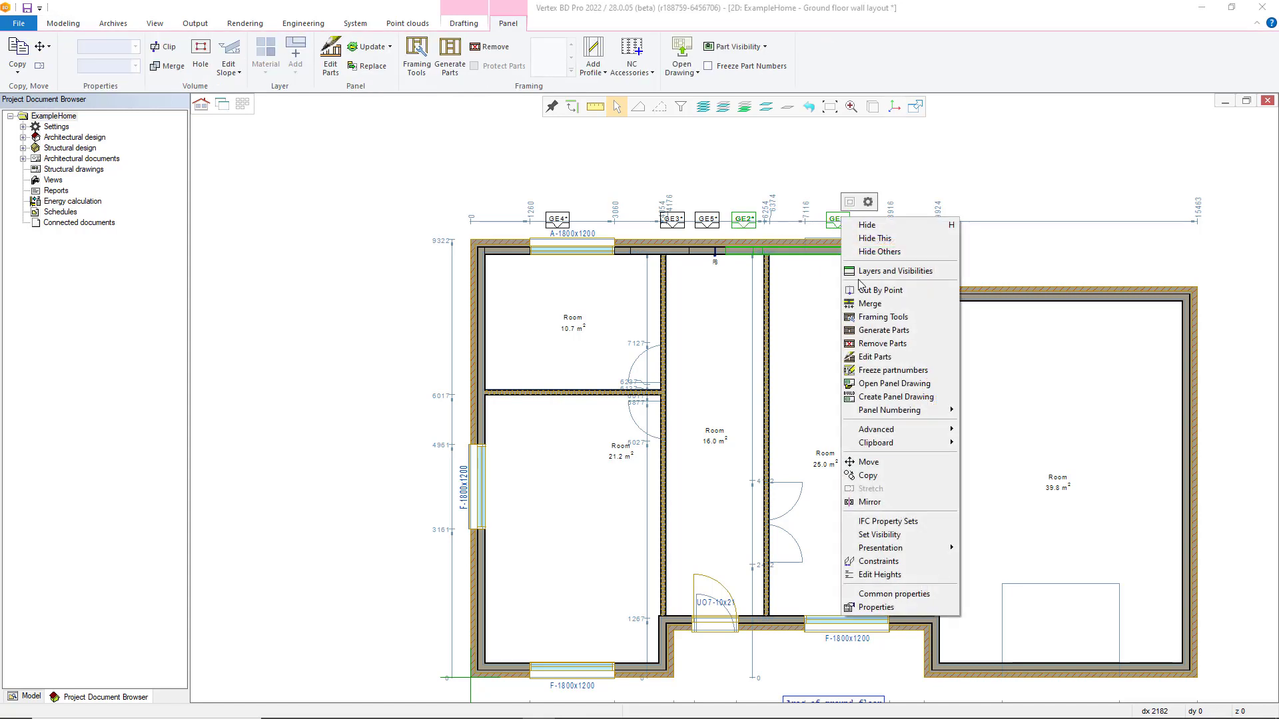
left_click(900, 332)
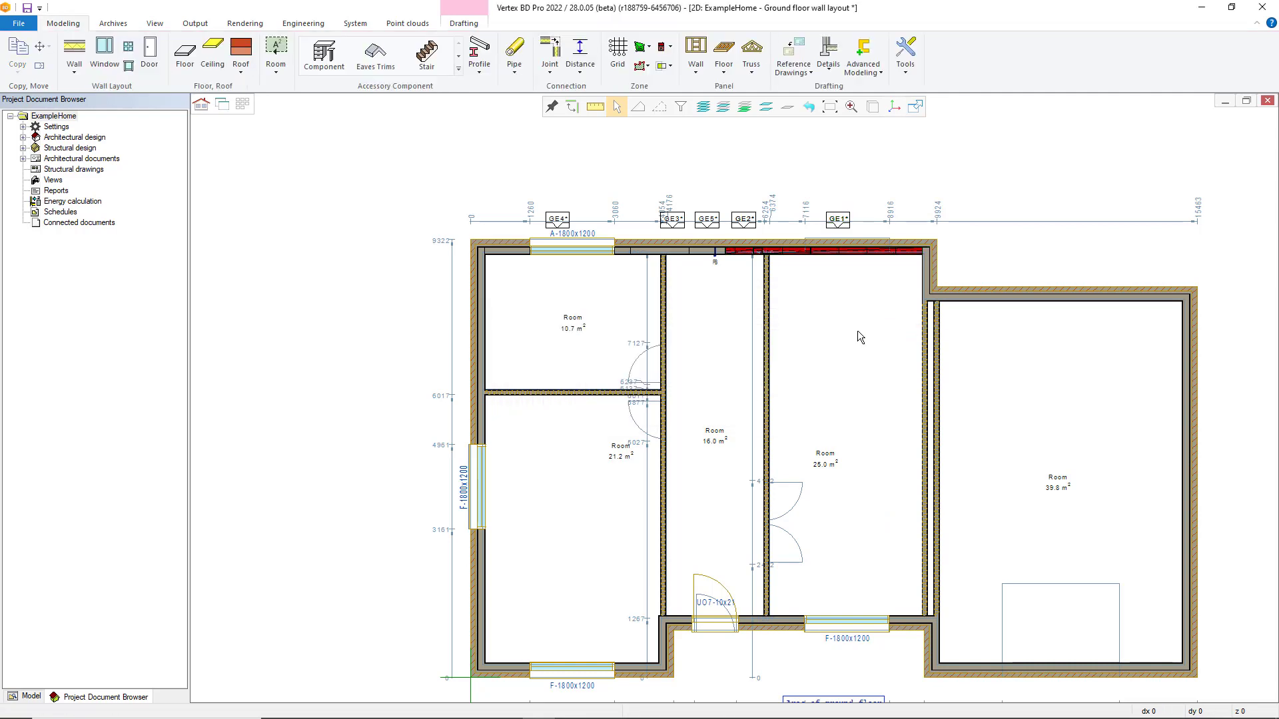
Generate framing parts for the remaining top-wall panels GE2, GE3, GE4 and GE5 with Wall > Generate Parts.
left_click(696, 67)
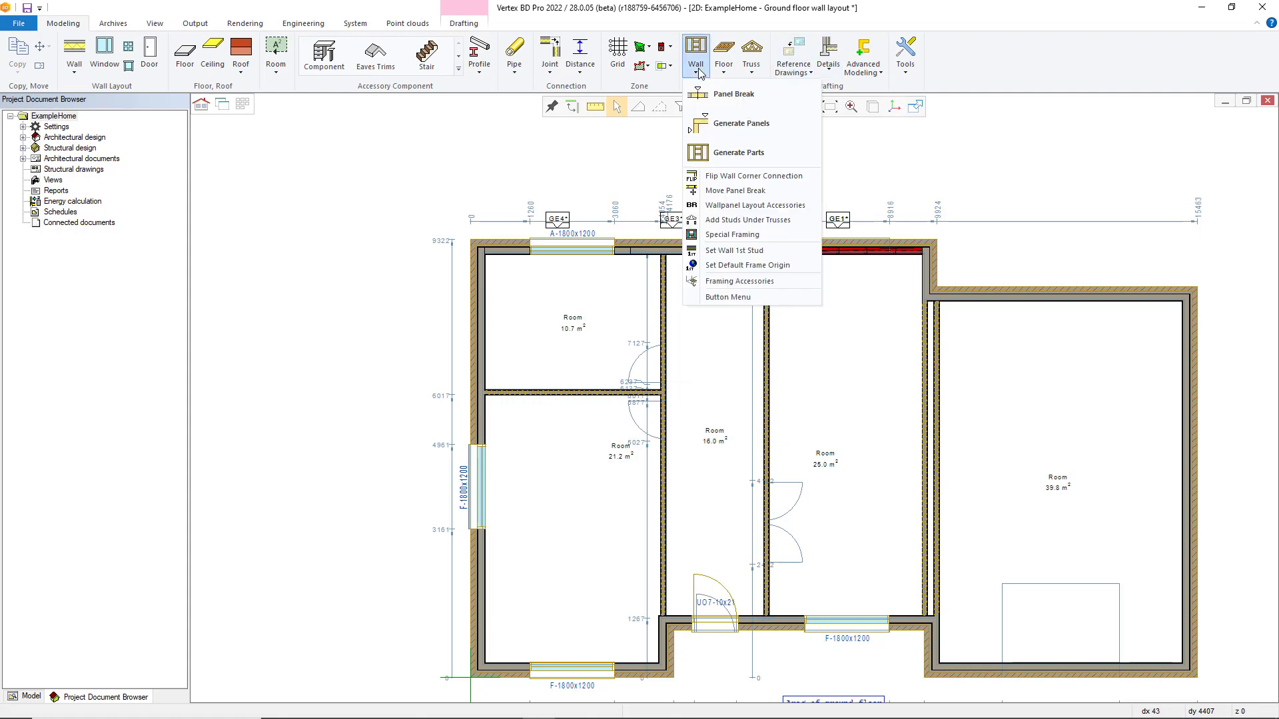
left_click(793, 150)
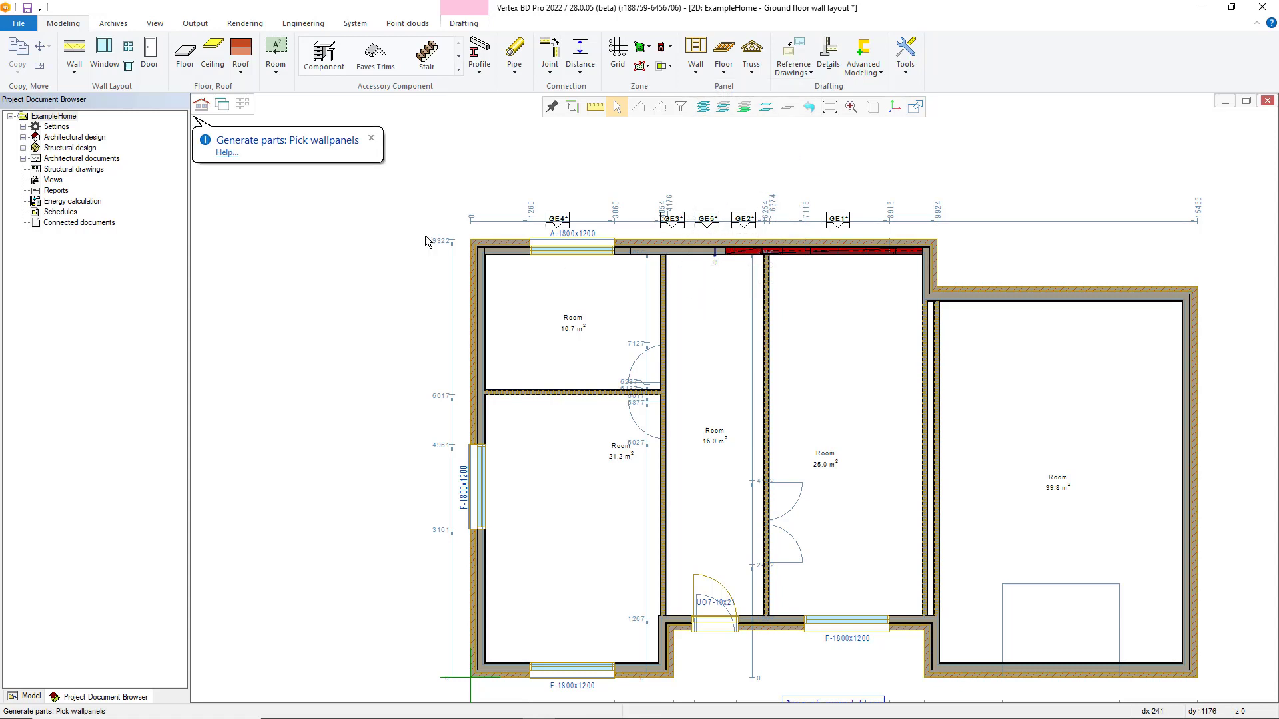
left_click_drag(434, 174, 729, 298)
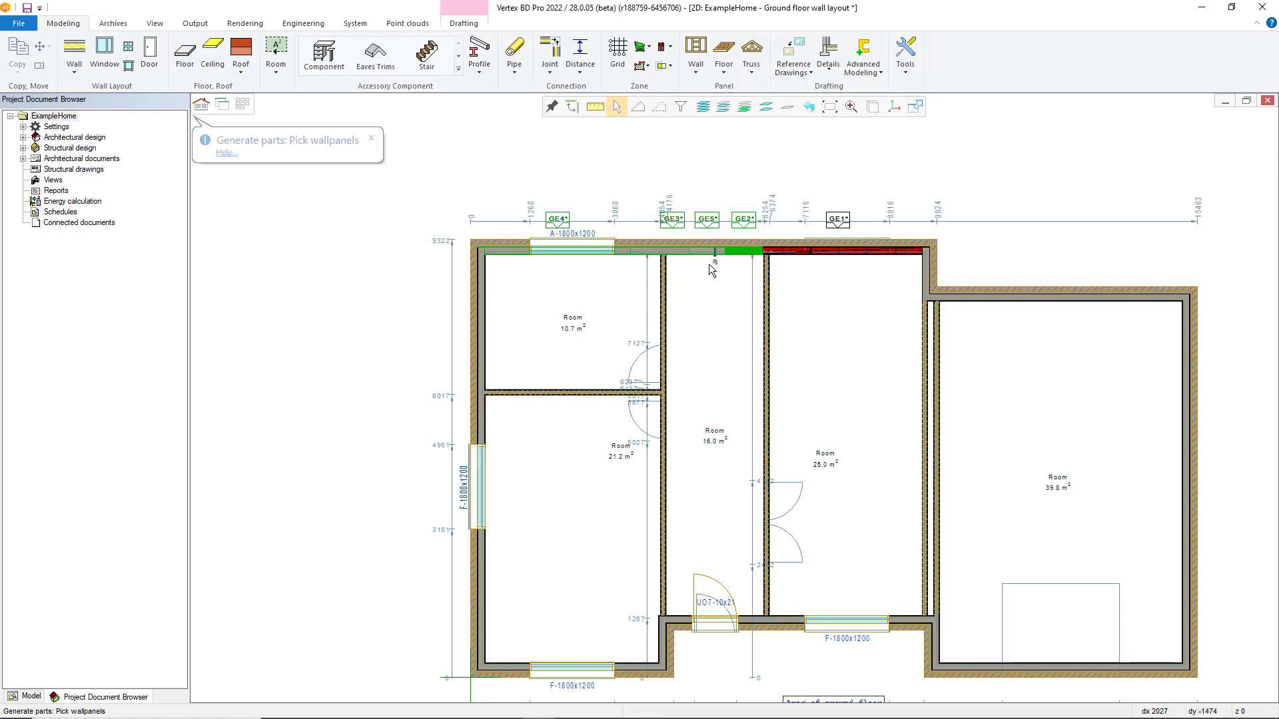
right_click(710, 222)
left_click(729, 228)
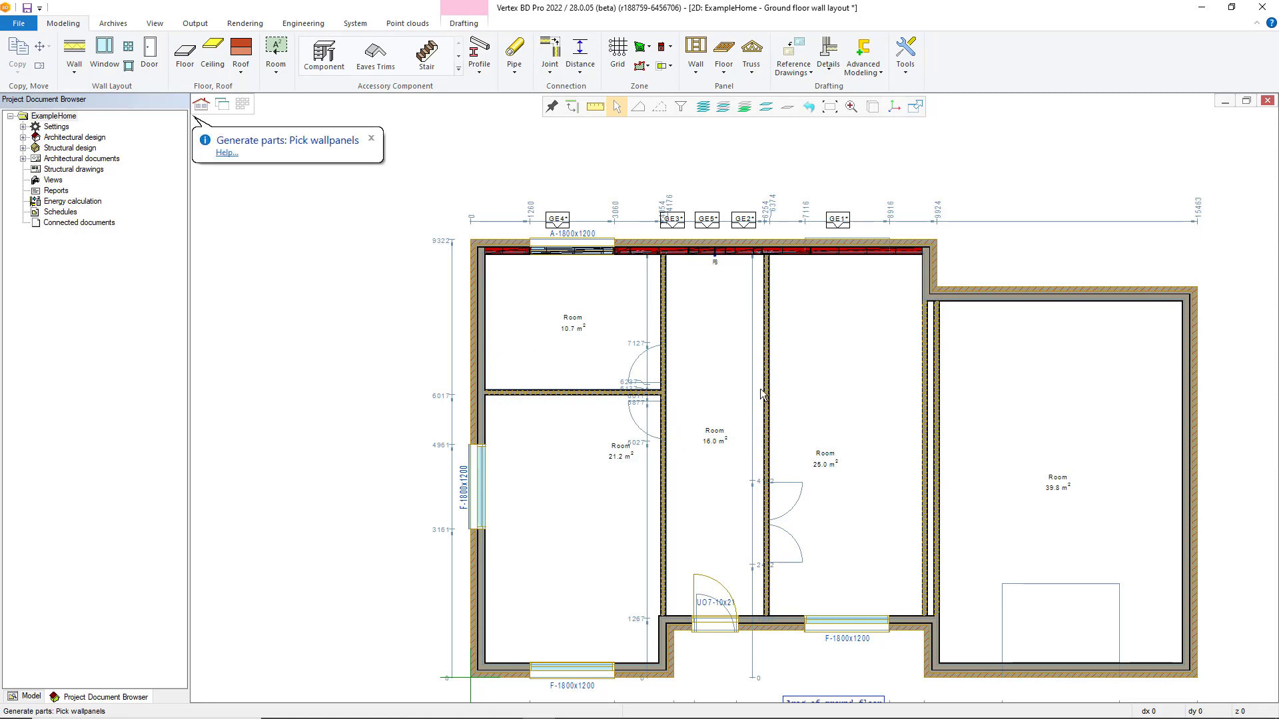
right_click(679, 364)
left_click(702, 394)
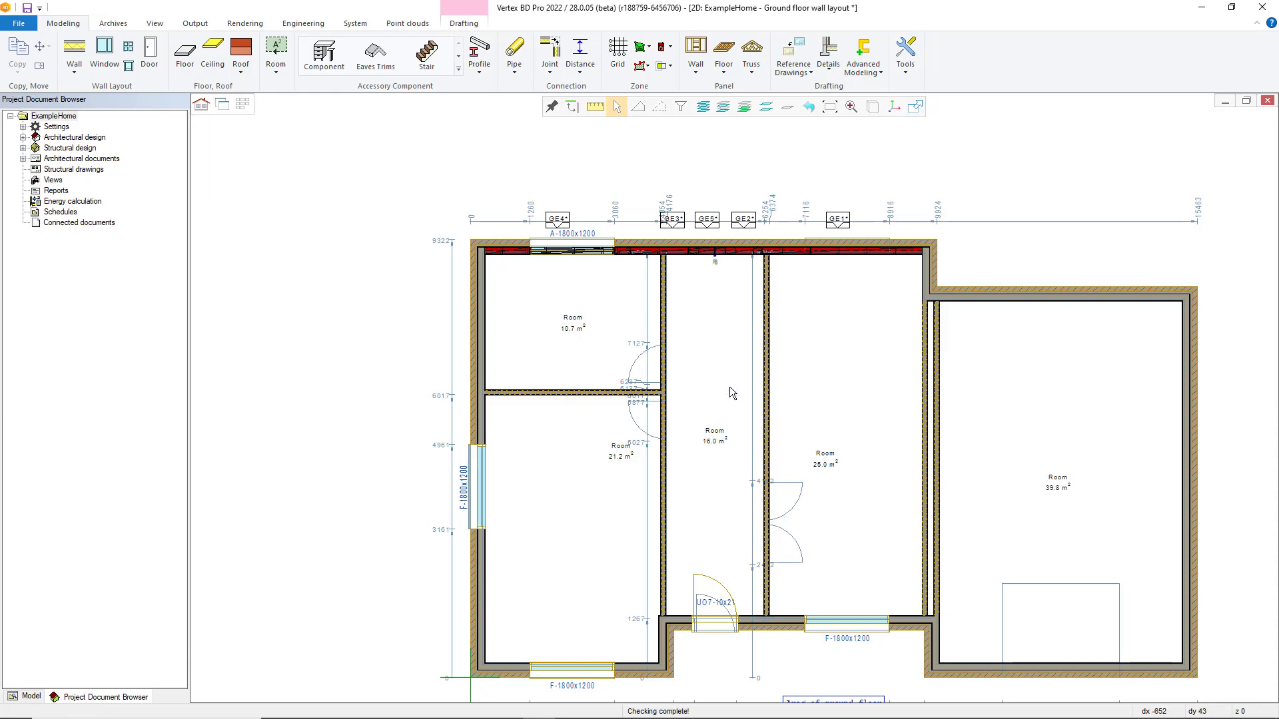